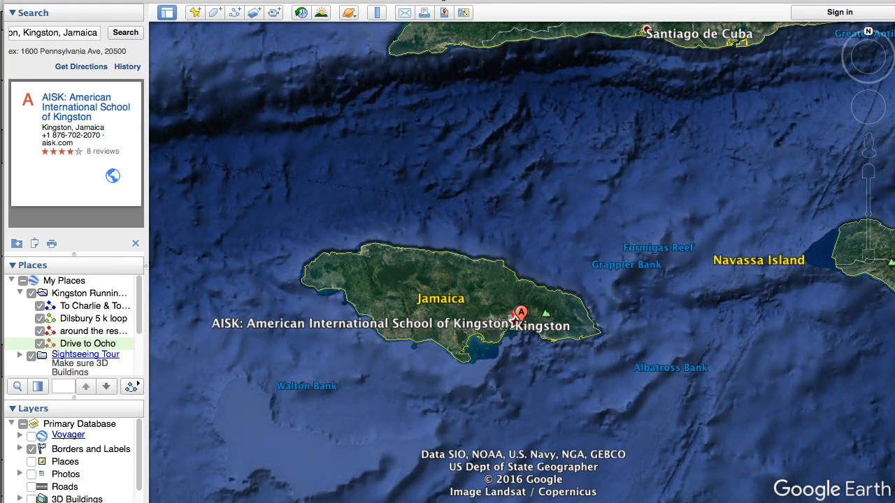
- Set the terrain elevation exaggeration to 1 in the preferences
{"action": "left_click", "coordinate": [91, 17]}
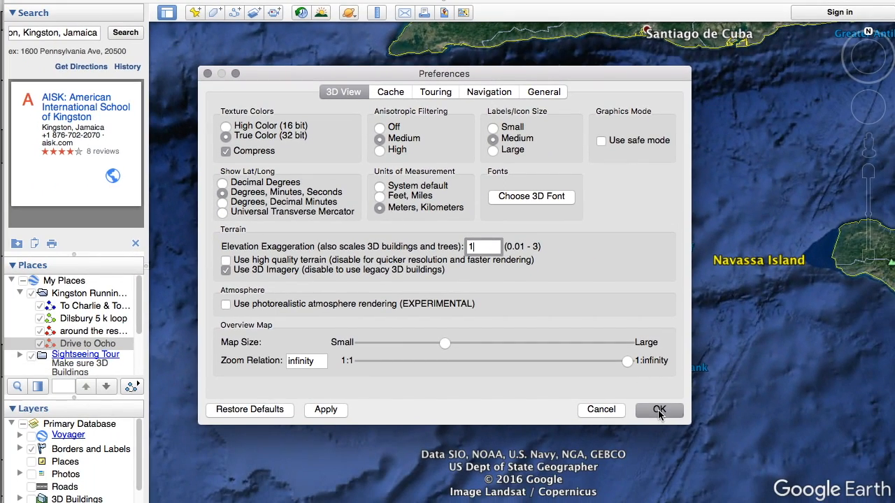
{"action": "left_click", "coordinate": [659, 411]}
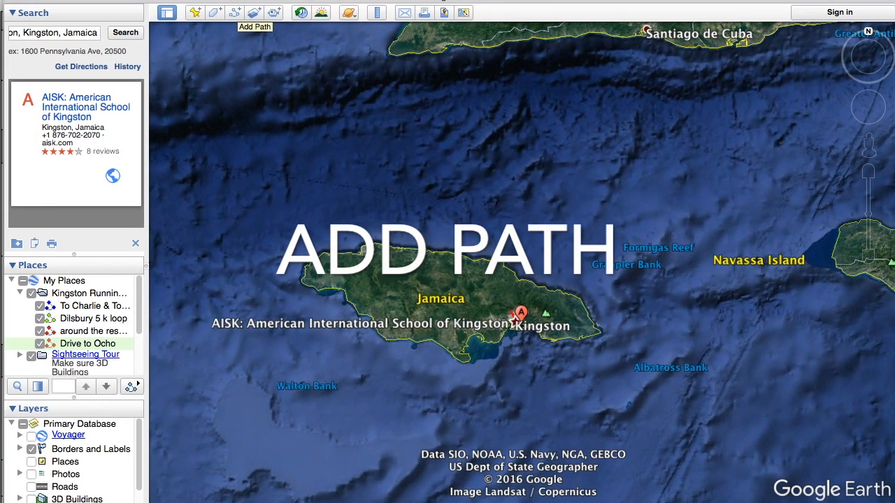
- Start a new path and name it "North South"
{"action": "left_click", "coordinate": [256, 1]}
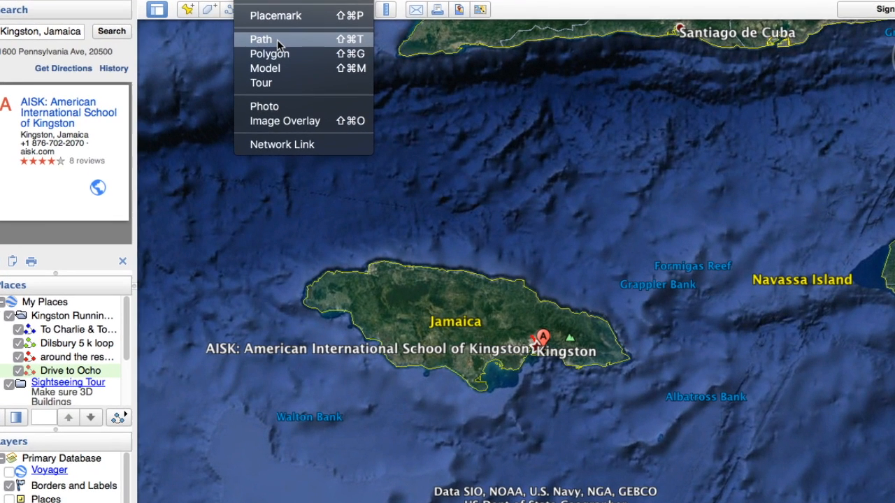
{"action": "left_click", "coordinate": [278, 42]}
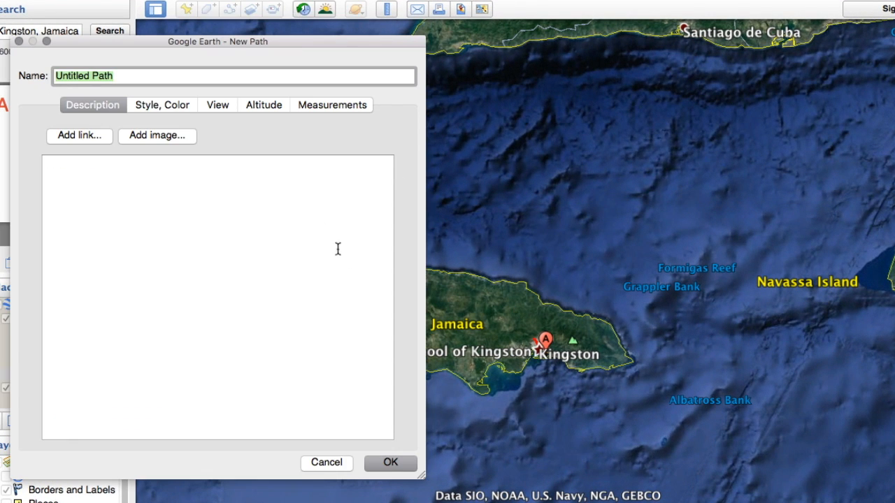
{"action": "type", "text": "N"}
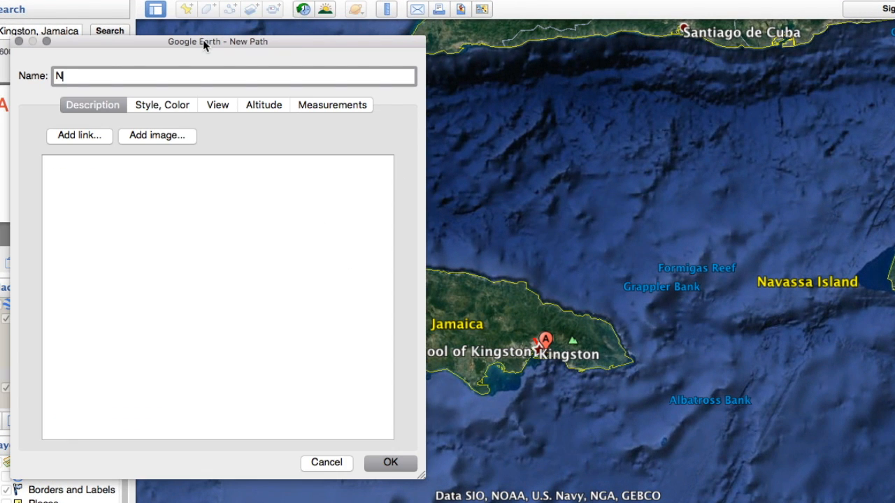
{"action": "type", "text": "orth South"}
- Set the line color of the North South path to red
{"action": "left_click", "coordinate": [169, 108]}
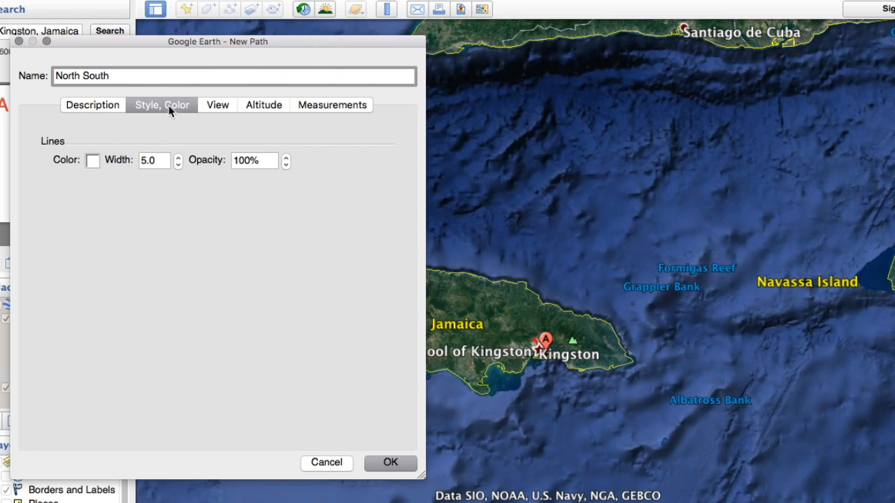
{"action": "left_click", "coordinate": [92, 162]}
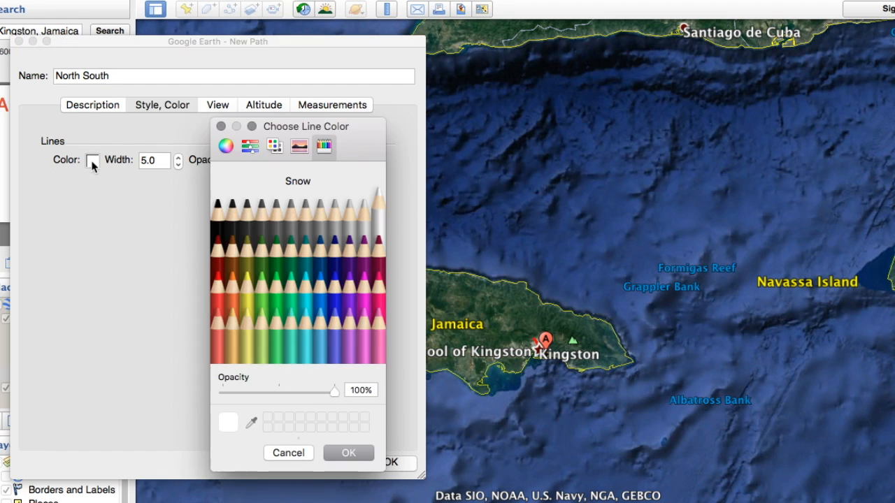
{"action": "left_click", "coordinate": [215, 294]}
{"action": "left_click", "coordinate": [336, 453]}
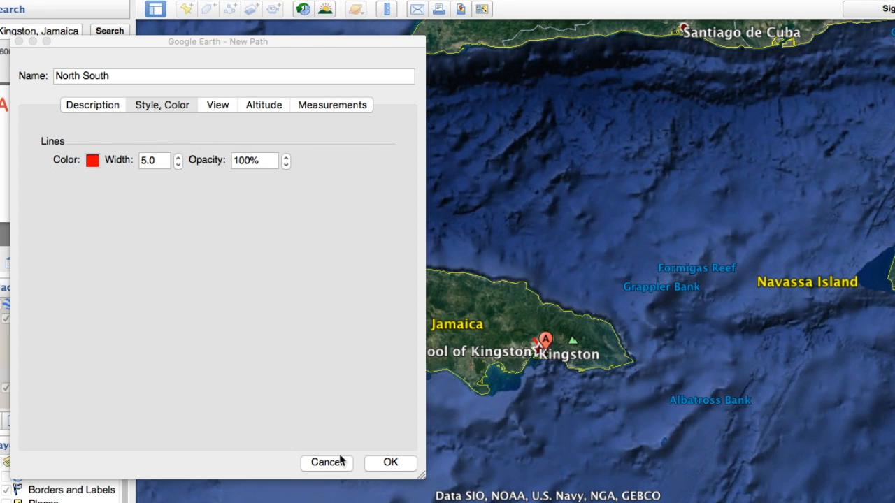
- Draw the North South path straight across central Jamaica from the north coast to the south coast and save it
{"action": "left_click_drag", "start_coordinate": [290, 40], "coordinate": [289, 493]}
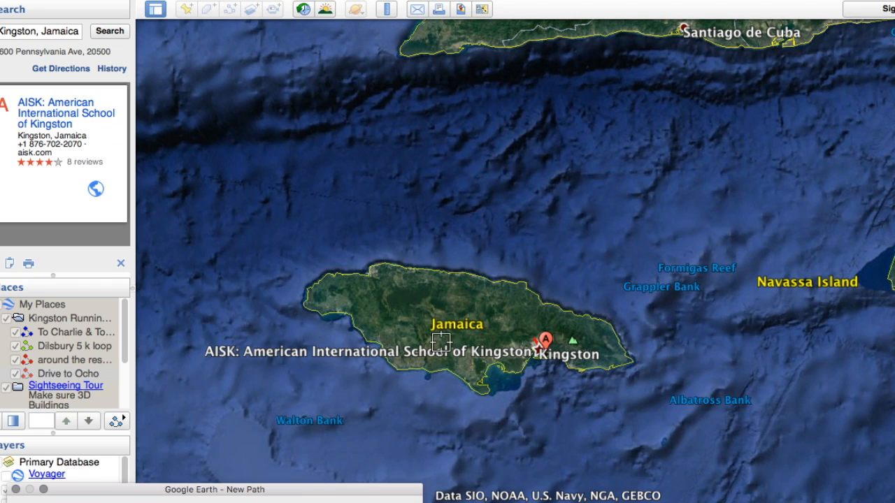
{"action": "left_click", "coordinate": [458, 275]}
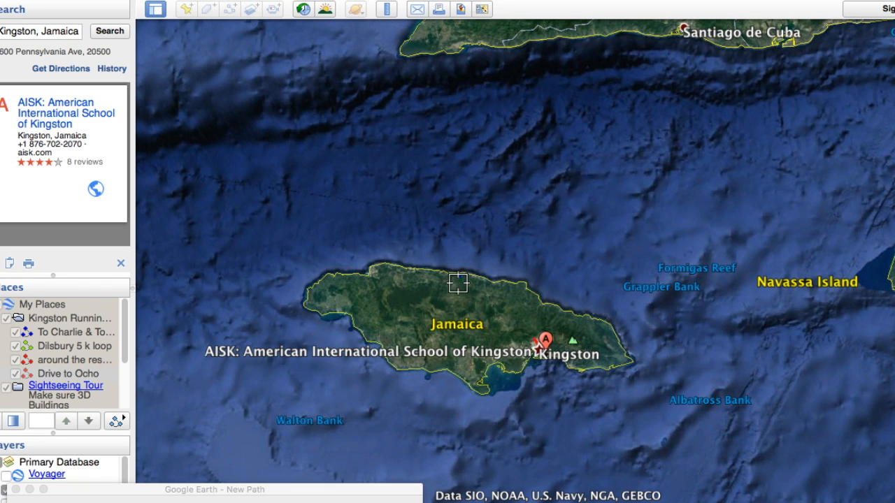
{"action": "left_click", "coordinate": [460, 377]}
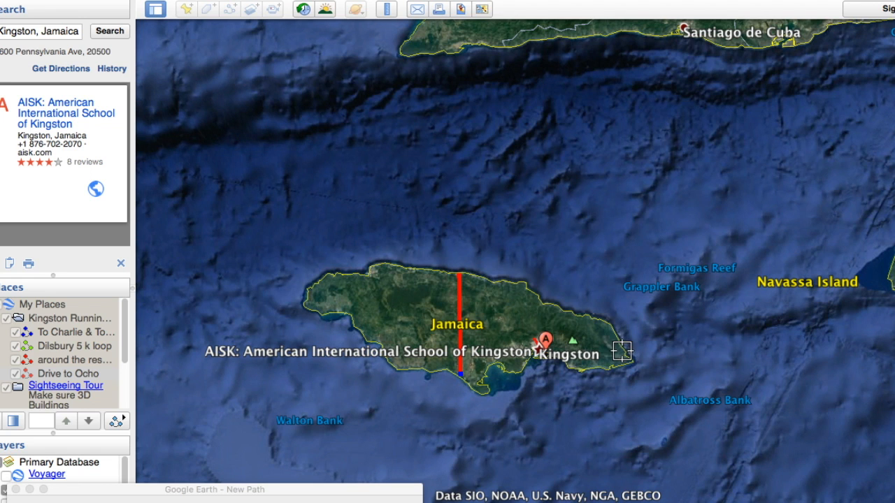
{"action": "scroll", "coordinate": [625, 351], "scroll_direction": "down", "scroll_amount": 5}
{"action": "scroll", "coordinate": [833, 363], "scroll_direction": "down", "scroll_amount": 3}
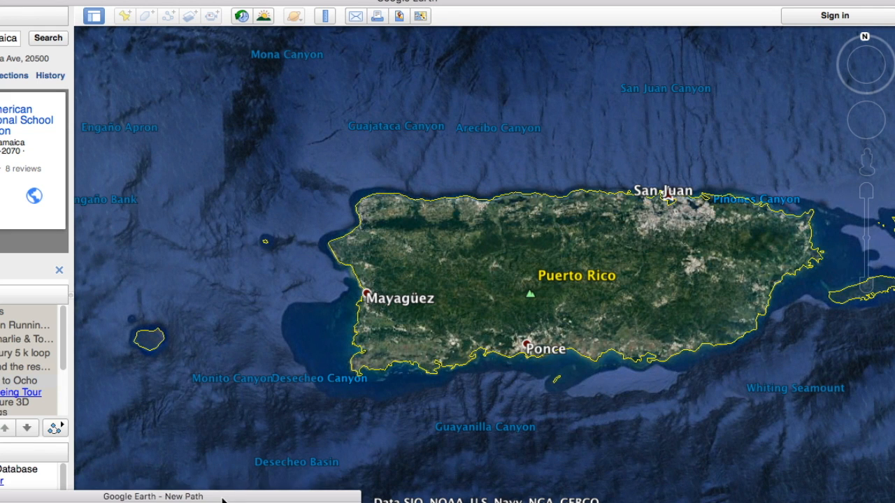
{"action": "key", "text": "Return"}
- Start another new path and name it "PR North south"
{"action": "left_click", "coordinate": [189, 0]}
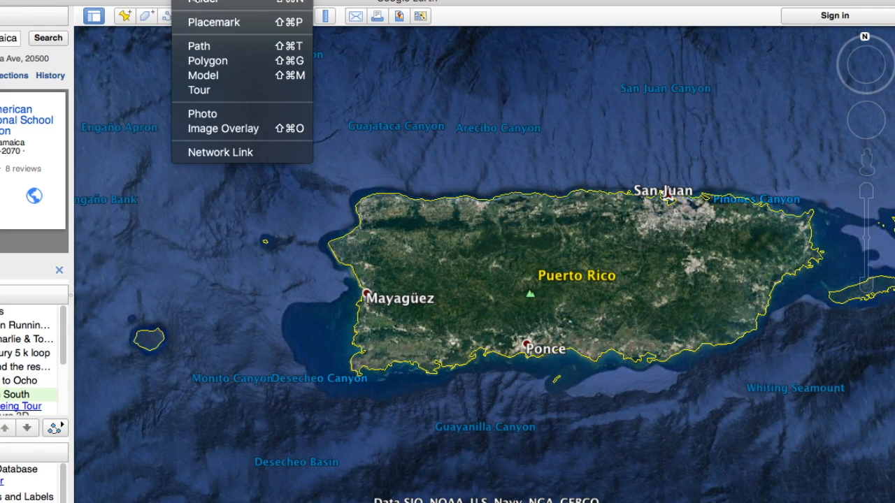
{"action": "left_click", "coordinate": [205, 47]}
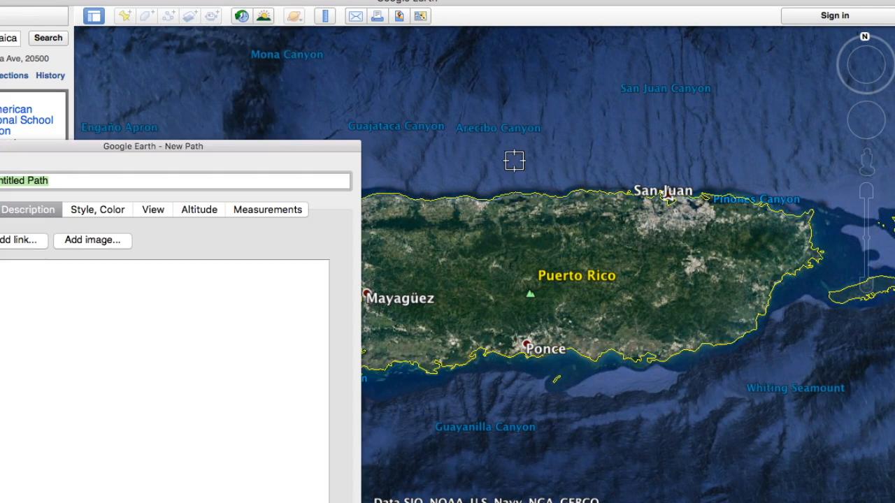
{"action": "type", "text": "Or"}
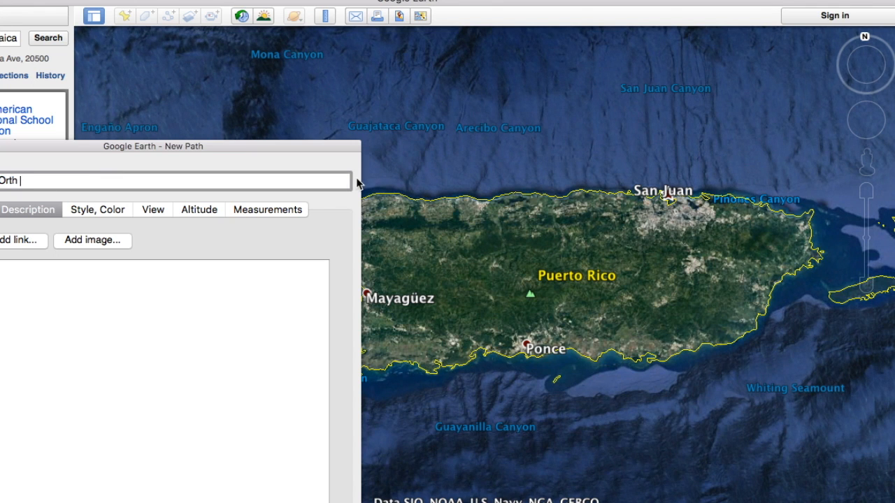
{"action": "left_click_drag", "start_coordinate": [286, 150], "coordinate": [582, 132]}
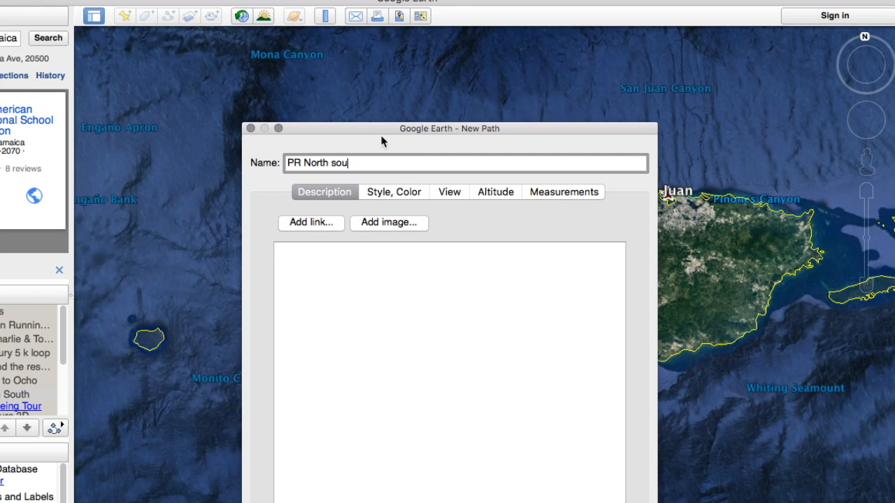
{"action": "left_click_drag", "start_coordinate": [397, 133], "coordinate": [254, 93]}
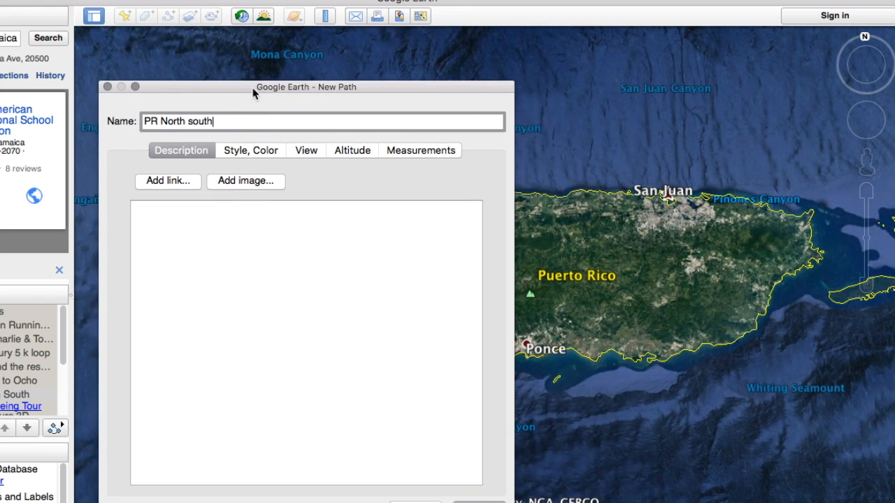
- Draw the PR North south path across Puerto Rico from the north coast to the south coast just east of Ponce and save it
{"action": "left_click", "coordinate": [252, 151]}
{"action": "left_click_drag", "start_coordinate": [251, 88], "coordinate": [222, 501]}
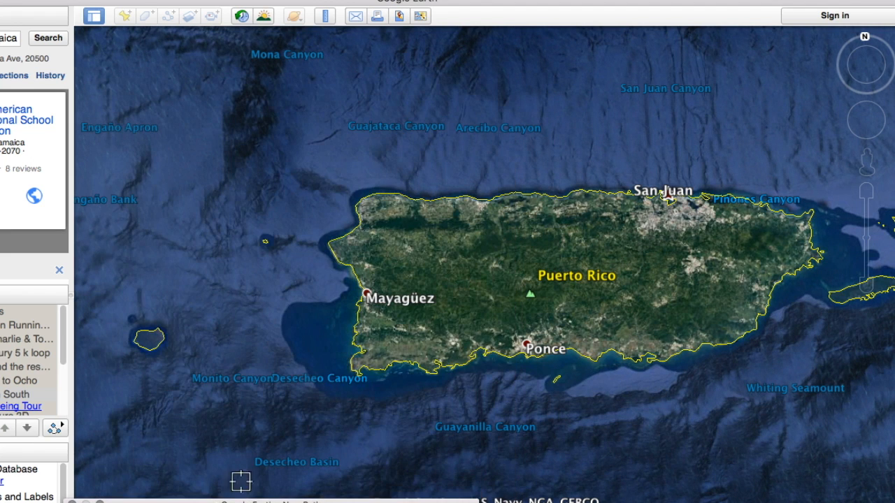
{"action": "left_click", "coordinate": [568, 197]}
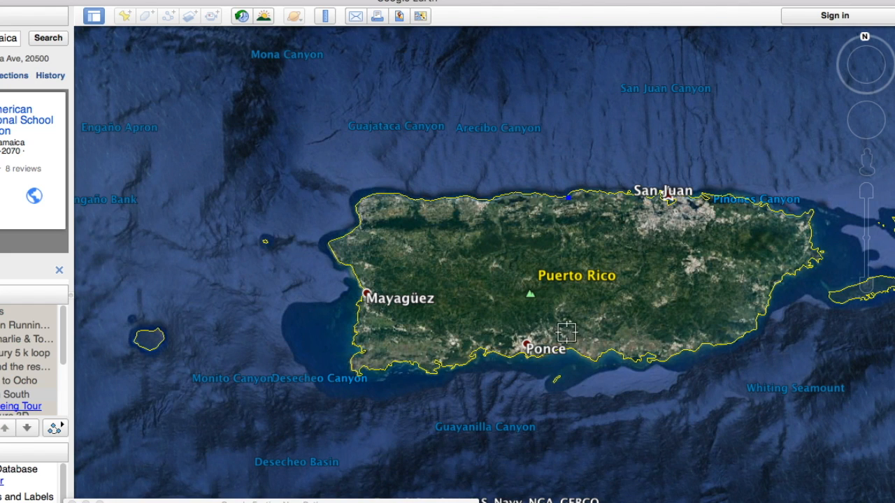
{"action": "left_click", "coordinate": [574, 349]}
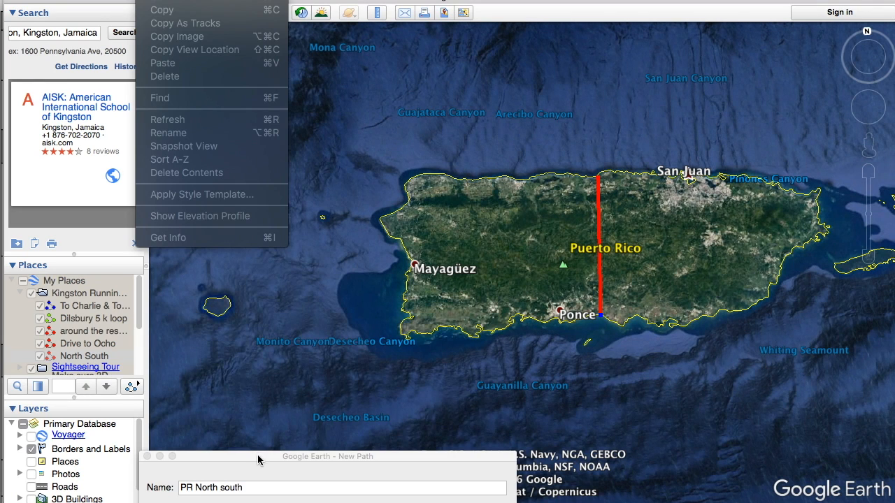
{"action": "left_click_drag", "start_coordinate": [257, 459], "coordinate": [204, 77]}
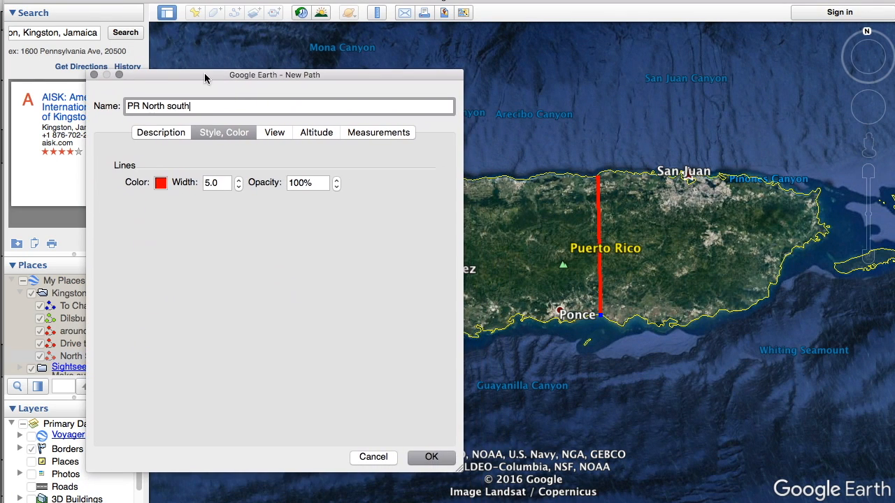
{"action": "left_click", "coordinate": [431, 458]}
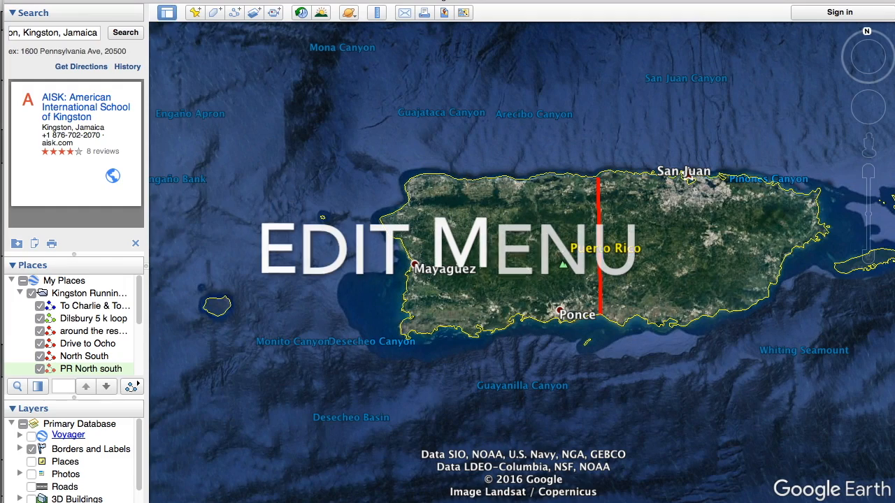
- Show the elevation profile of the PR North south path, examine the terrain along the line up close, and close the profile
{"action": "left_click", "coordinate": [150, 1]}
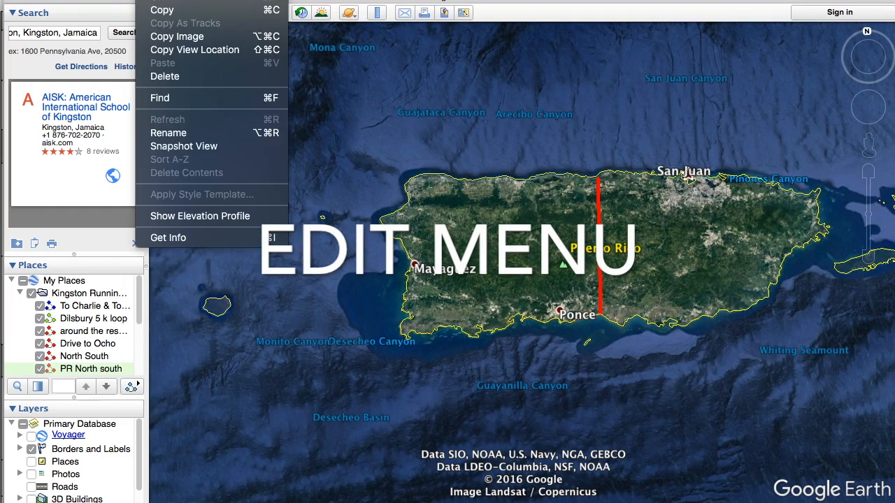
{"action": "left_click", "coordinate": [182, 218]}
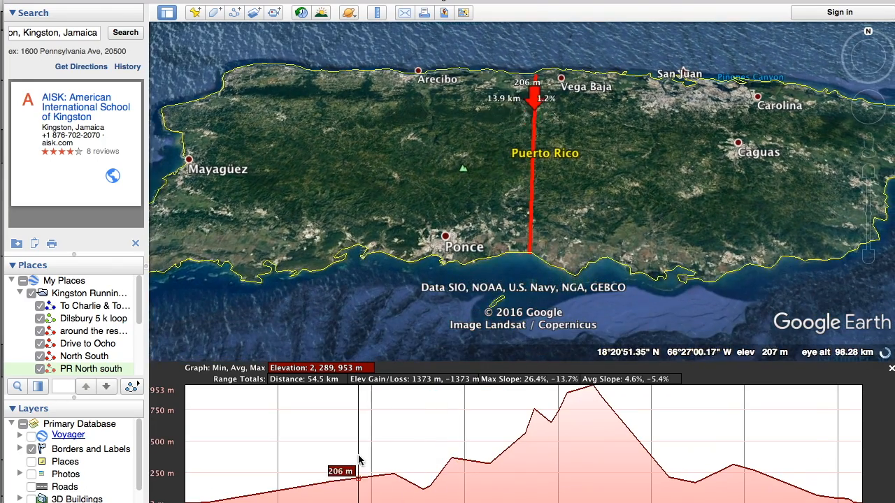
{"action": "scroll", "coordinate": [535, 197], "scroll_direction": "up", "scroll_amount": 2}
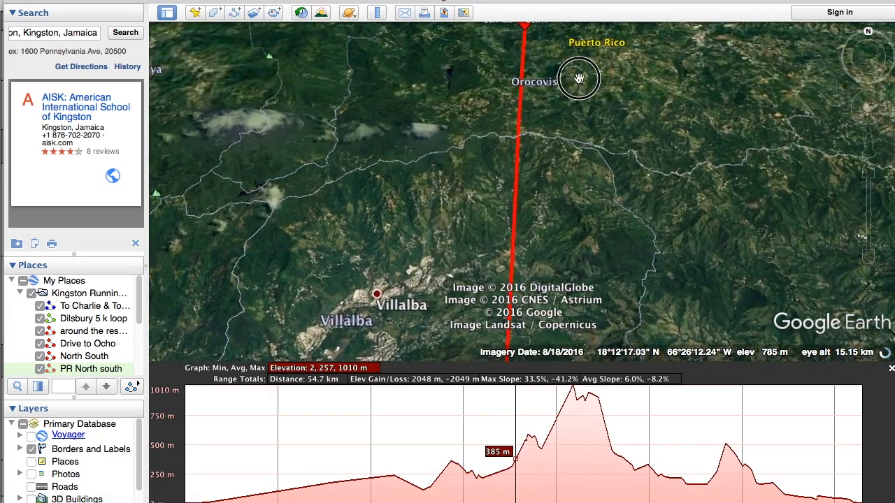
{"action": "left_click_drag", "start_coordinate": [580, 76], "coordinate": [578, 210]}
{"action": "left_click_drag", "start_coordinate": [579, 122], "coordinate": [578, 273]}
{"action": "mouse_move", "coordinate": [578, 79]}
{"action": "left_mouse_down"}
{"action": "mouse_move", "coordinate": [579, 231]}
{"action": "mouse_move", "coordinate": [585, 205]}
{"action": "mouse_move", "coordinate": [583, 262]}
{"action": "mouse_move", "coordinate": [573, 271]}
{"action": "mouse_move", "coordinate": [568, 70]}
{"action": "left_mouse_up"}
{"action": "left_click_drag", "start_coordinate": [563, 287], "coordinate": [563, 67]}
{"action": "left_click_drag", "start_coordinate": [553, 283], "coordinate": [553, 156]}
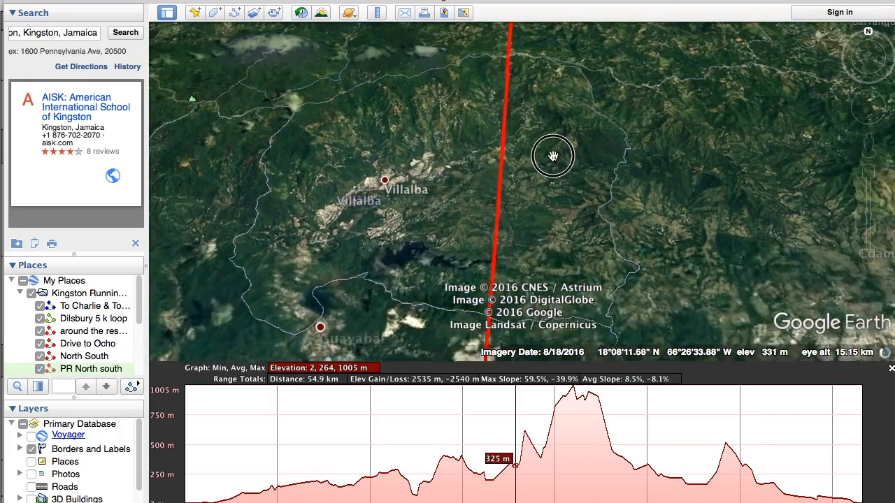
{"action": "left_click_drag", "start_coordinate": [547, 336], "coordinate": [547, 159]}
{"action": "mouse_move", "coordinate": [538, 234]}
{"action": "left_mouse_down"}
{"action": "mouse_move", "coordinate": [531, 139]}
{"action": "mouse_move", "coordinate": [523, 241]}
{"action": "left_mouse_up"}
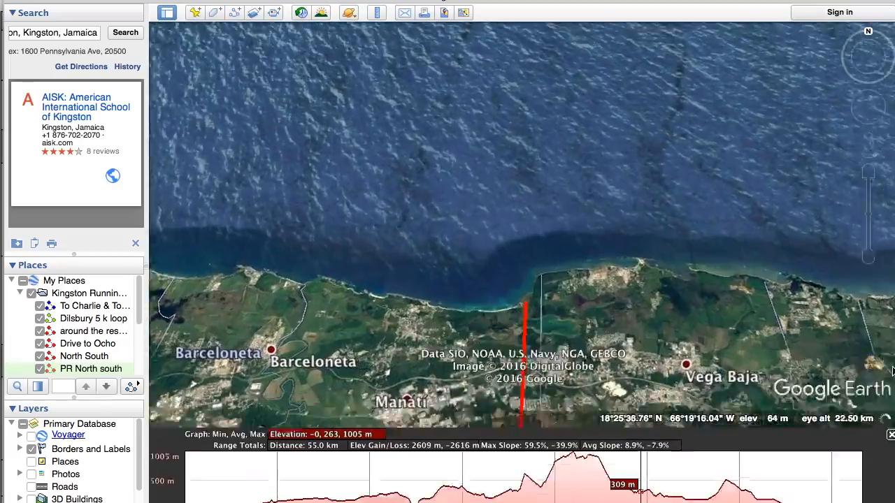
{"action": "left_click", "coordinate": [891, 368]}
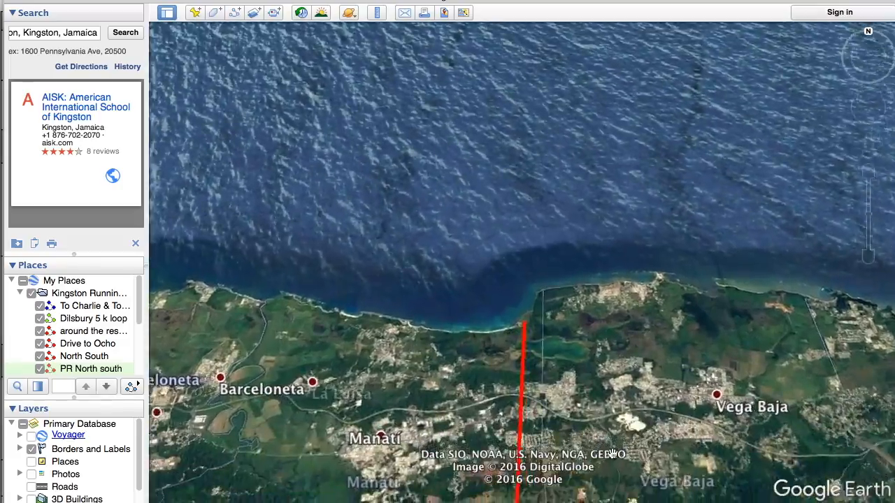
{"action": "left_click", "coordinate": [595, 296]}
{"action": "left_click_drag", "start_coordinate": [595, 296], "coordinate": [592, 235]}
{"action": "scroll", "coordinate": [592, 231], "scroll_direction": "down", "scroll_amount": 3}
{"action": "left_click_drag", "start_coordinate": [595, 340], "coordinate": [577, 233]}
{"action": "scroll", "coordinate": [577, 233], "scroll_direction": "down", "scroll_amount": 5}
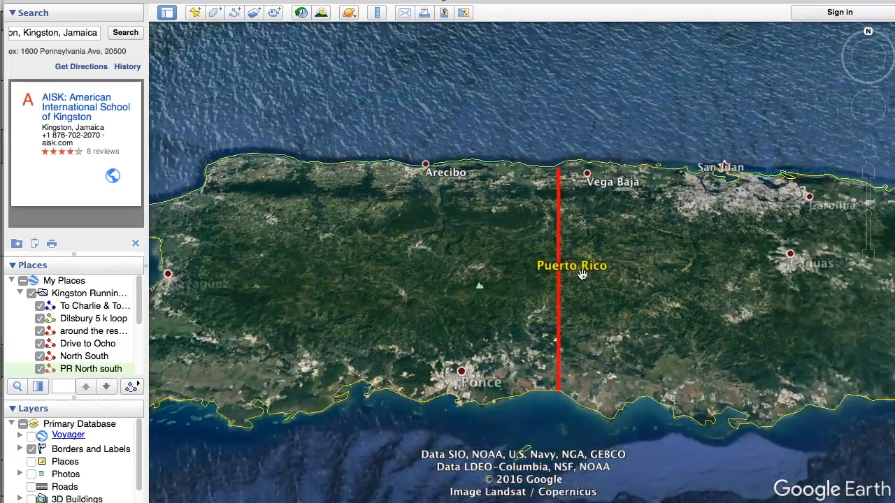
{"action": "scroll", "coordinate": [585, 279], "scroll_direction": "up", "scroll_amount": 5}
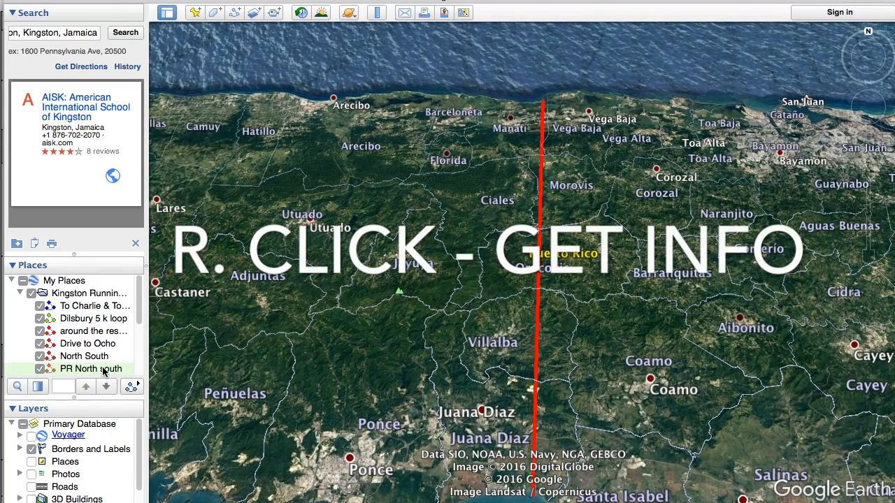
- Show the measurements of the PR North south path with its length in Kilometers
{"action": "right_click", "coordinate": [103, 371]}
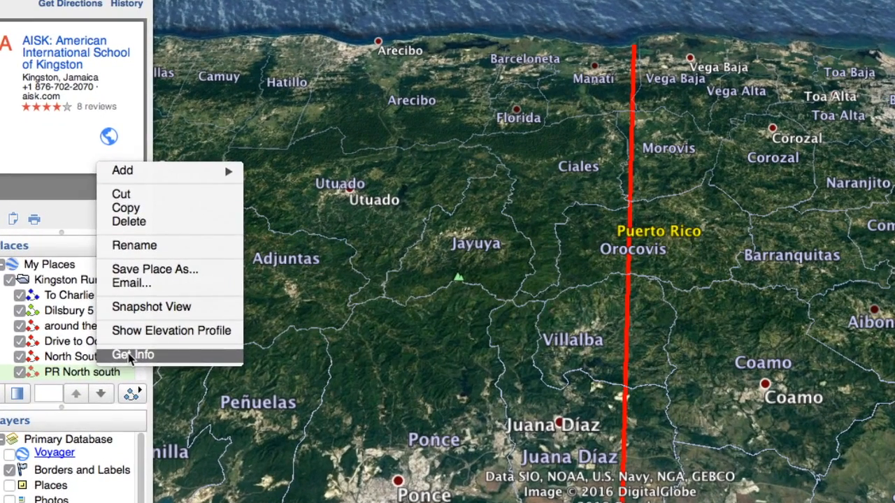
{"action": "left_click", "coordinate": [131, 355]}
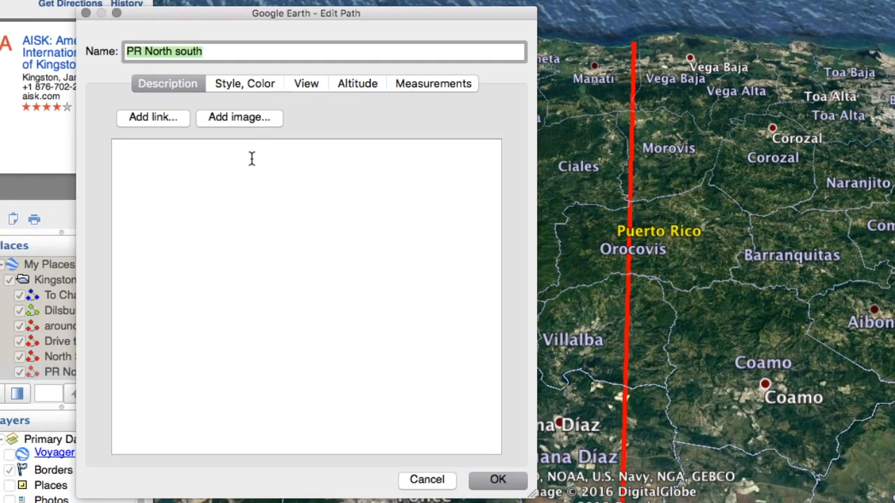
{"action": "left_click", "coordinate": [416, 84]}
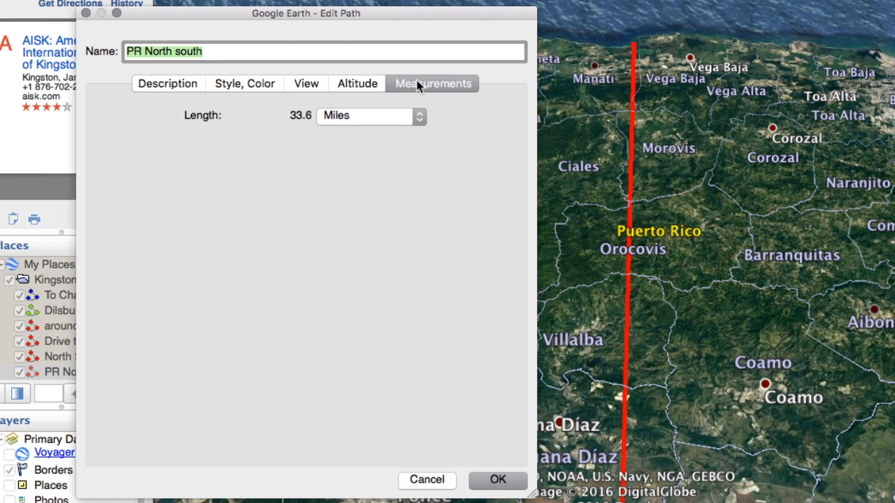
{"action": "left_click", "coordinate": [335, 119]}
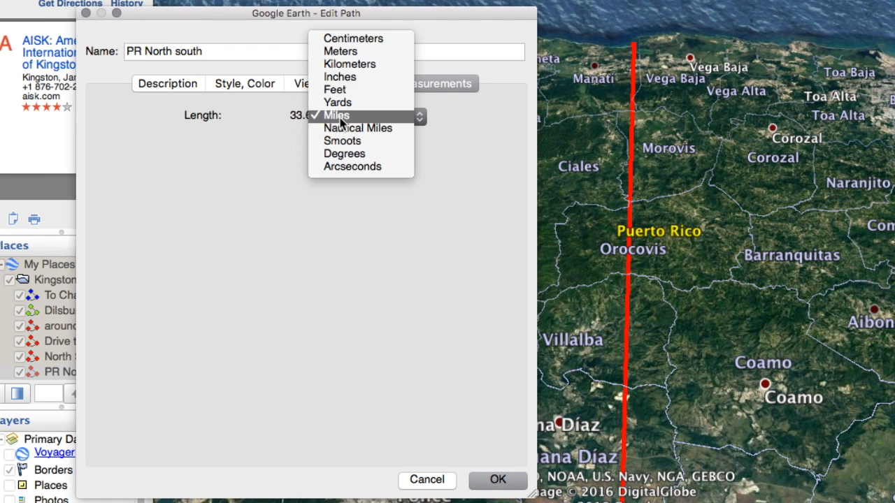
{"action": "left_click", "coordinate": [351, 64]}
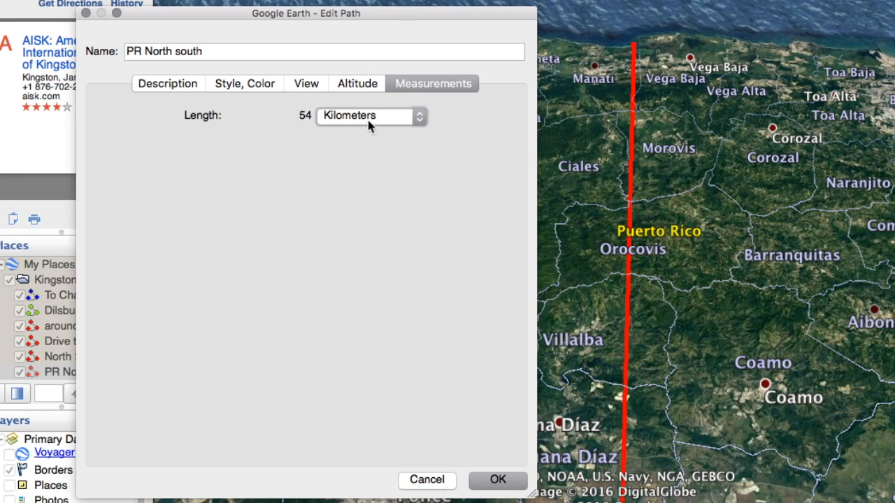
- Measure the distance across Puerto Rico beside the PR North south path with a Ruler line in Kilometers, and clear the measurement
{"action": "left_click", "coordinate": [492, 480]}
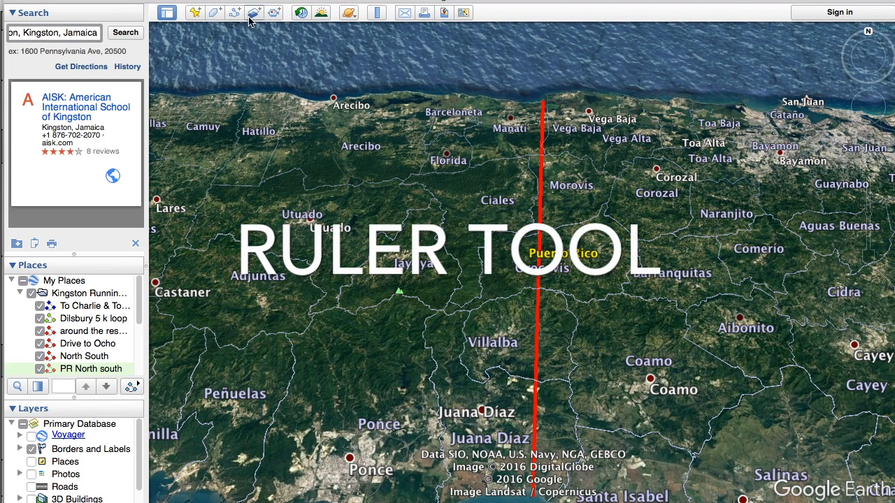
{"action": "left_click", "coordinate": [376, 12]}
{"action": "left_click_drag", "start_coordinate": [472, 169], "coordinate": [334, 161]}
{"action": "left_click", "coordinate": [391, 248]}
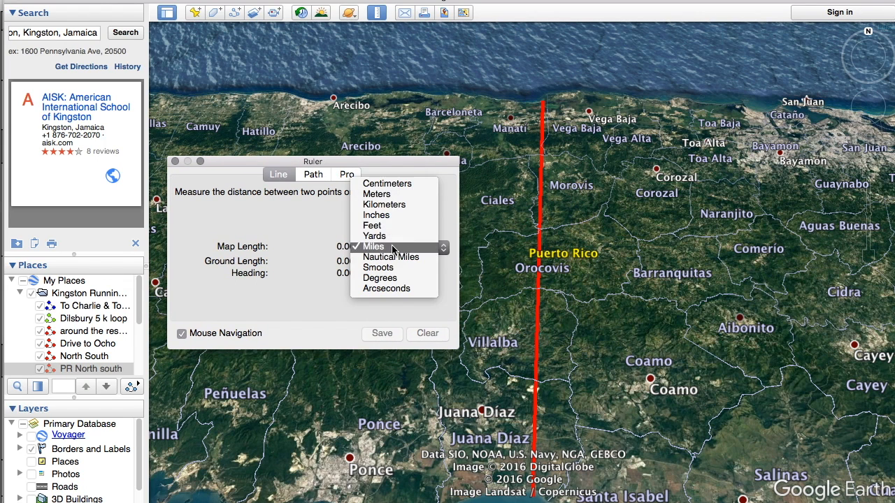
{"action": "left_click", "coordinate": [393, 205]}
{"action": "left_click", "coordinate": [537, 103]}
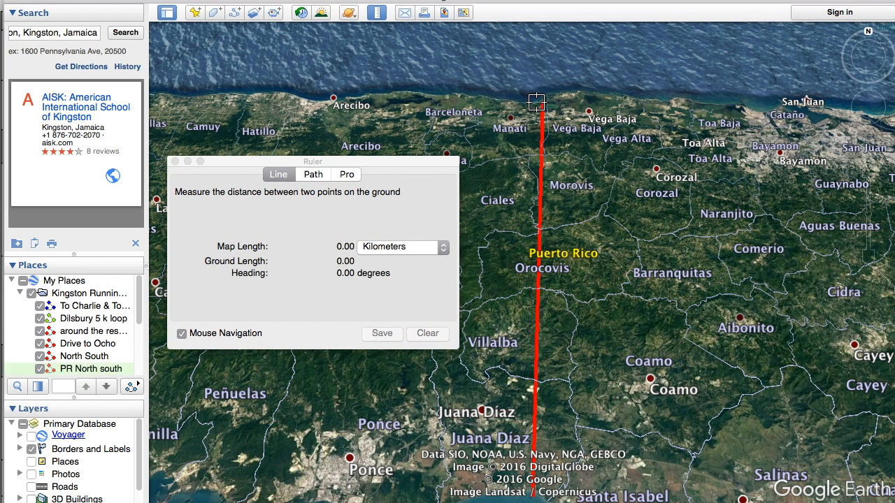
{"action": "left_click", "coordinate": [526, 493]}
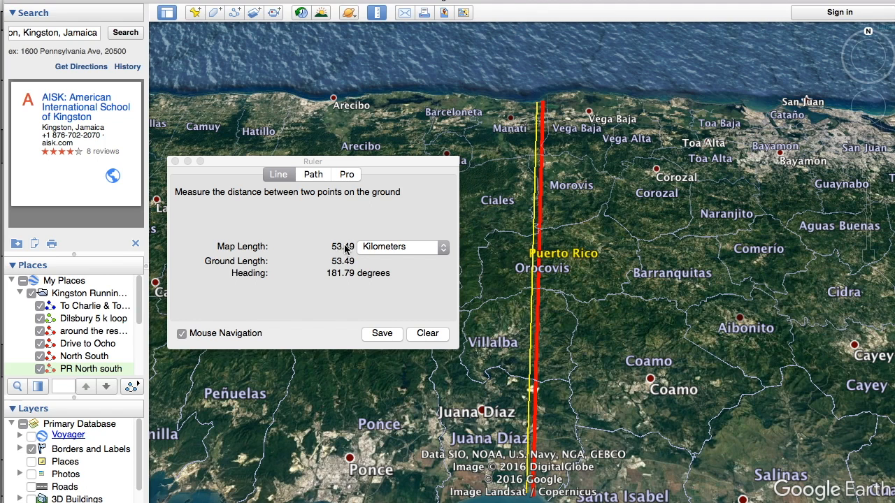
{"action": "left_click", "coordinate": [419, 335]}
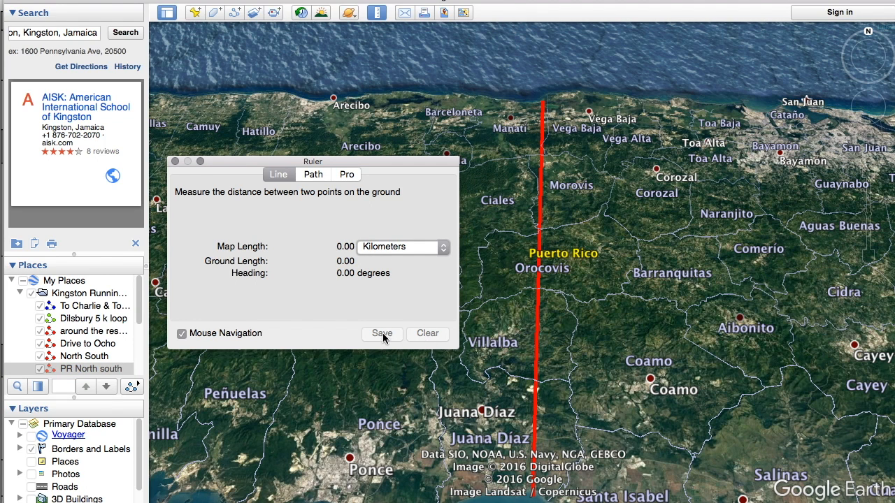
{"action": "left_click", "coordinate": [176, 161]}
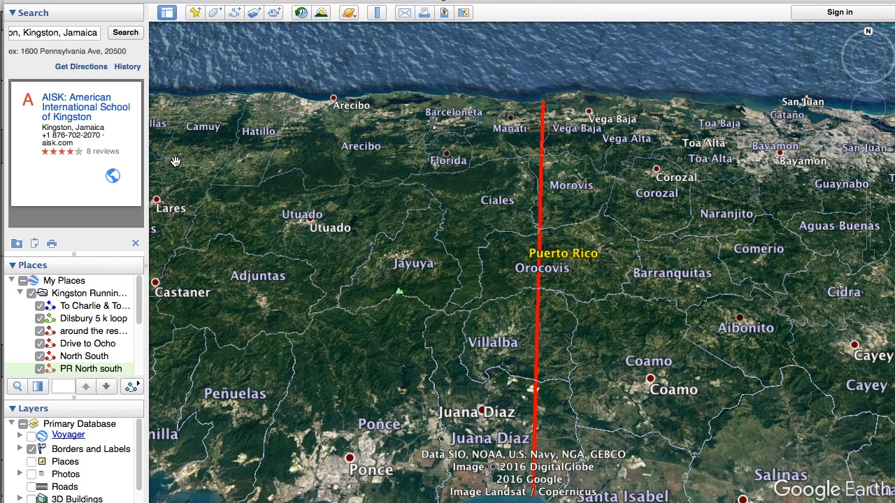
- Search for "grand canyon" and fly to Grand Canyon National Park
{"action": "triple_click", "coordinate": [30, 32]}
{"action": "type", "text": "grand"}
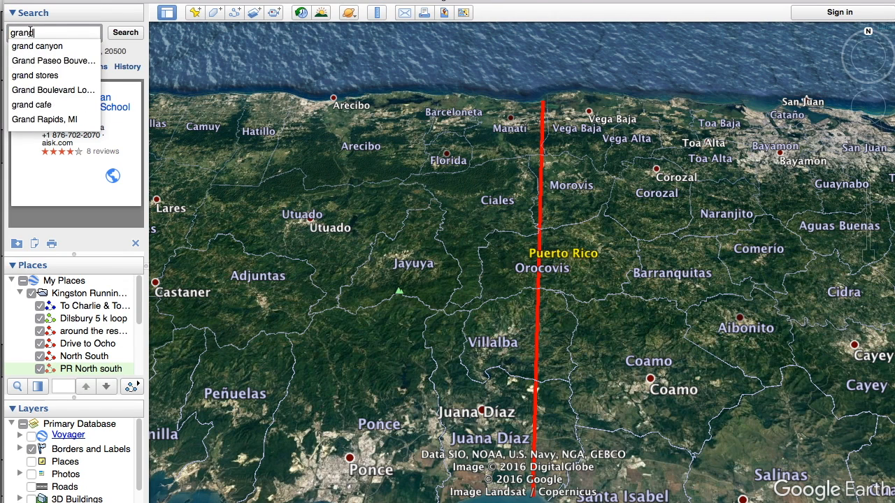
{"action": "type", "text": " c"}
{"action": "key", "text": "Down"}
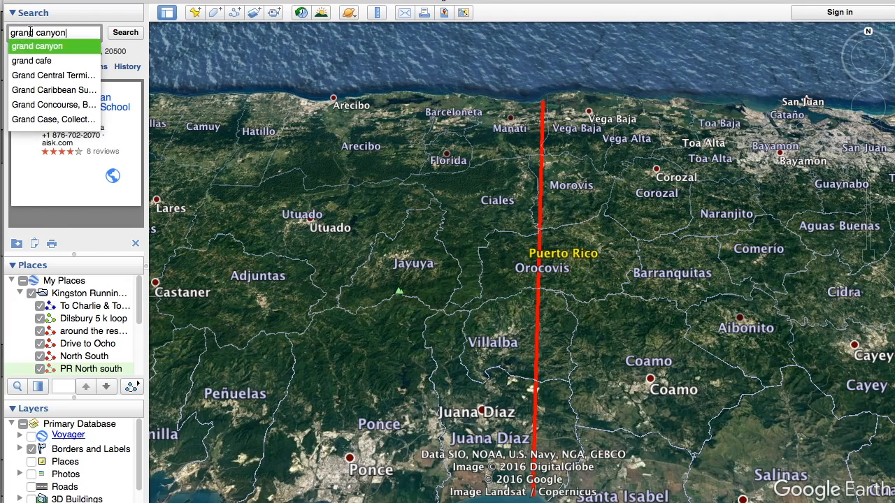
{"action": "key", "text": "Return"}
{"action": "left_click", "coordinate": [124, 32]}
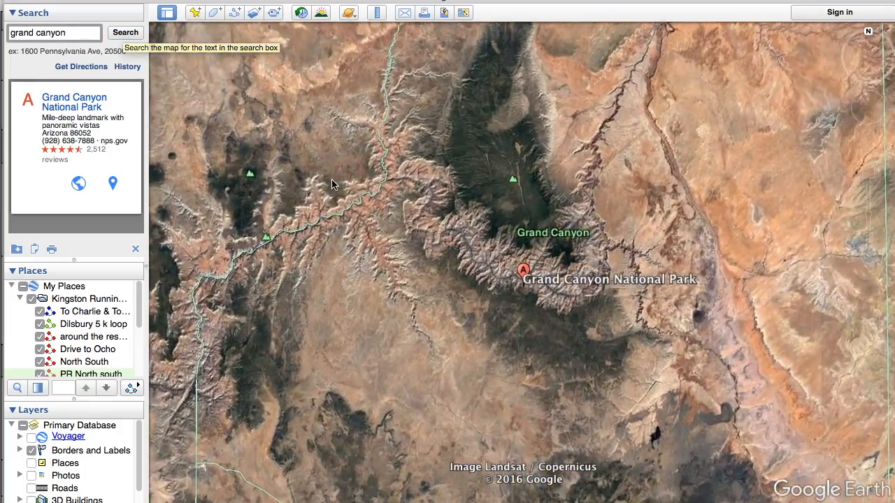
- Create a new path named "GC north south" and save it without drawing any points
{"action": "scroll", "coordinate": [516, 280], "scroll_direction": "up", "scroll_amount": 5}
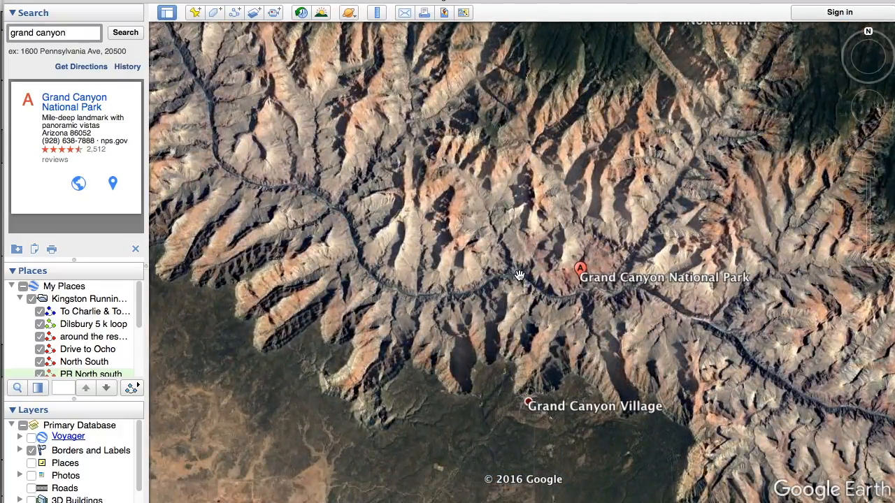
{"action": "scroll", "coordinate": [519, 275], "scroll_direction": "down", "scroll_amount": 5}
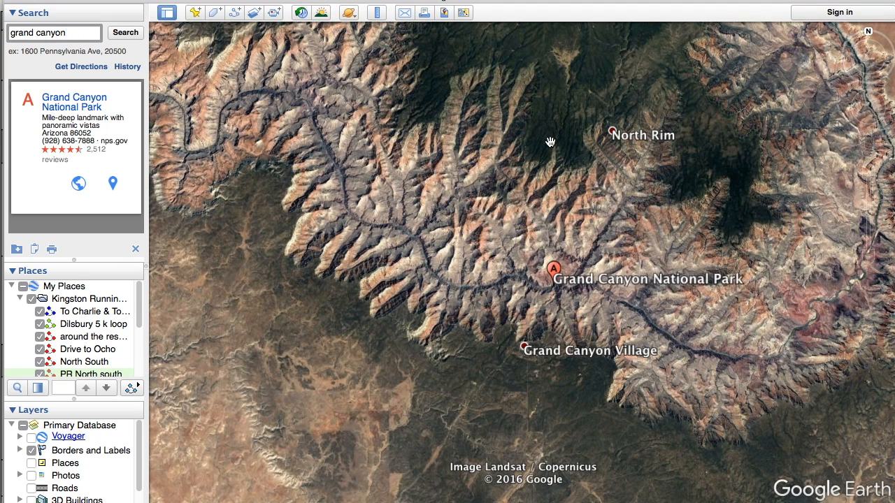
{"action": "left_click", "coordinate": [236, 14]}
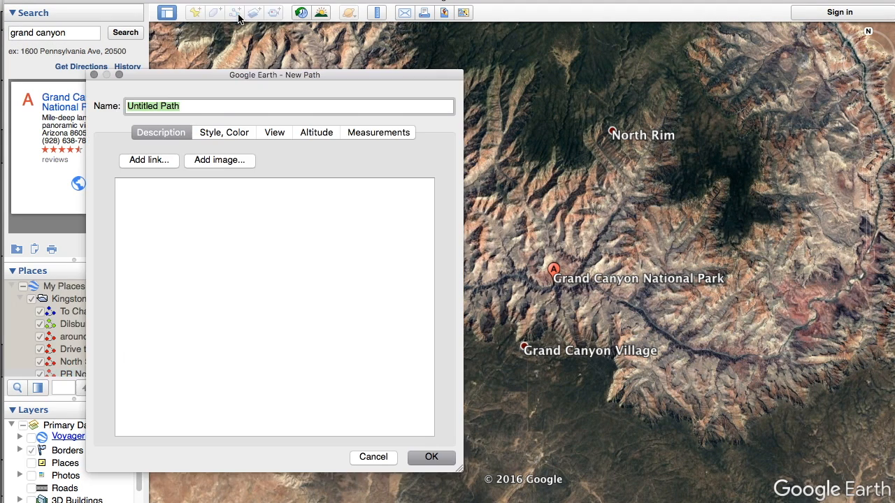
{"action": "left_click", "coordinate": [224, 133]}
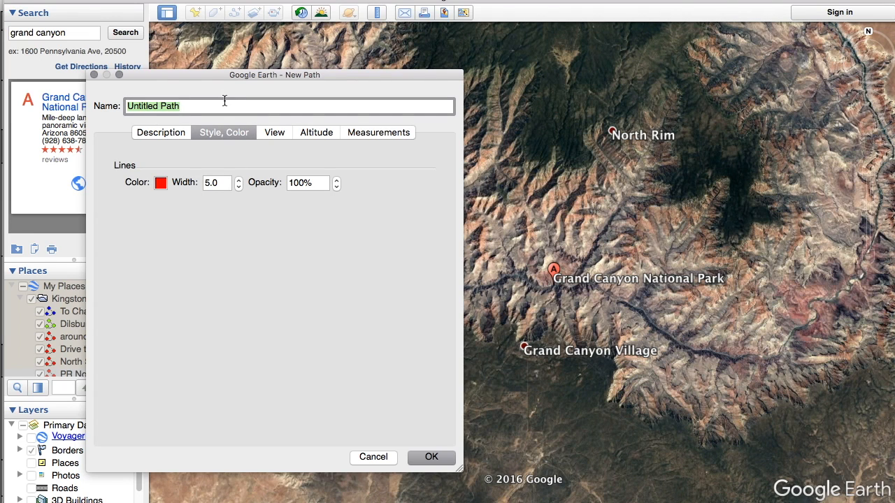
{"action": "type", "text": "GC north south"}
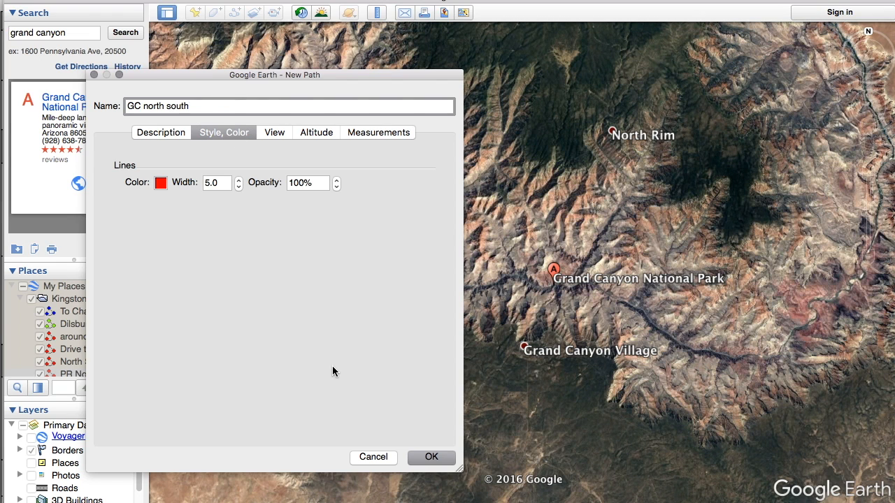
{"action": "left_click", "coordinate": [432, 456]}
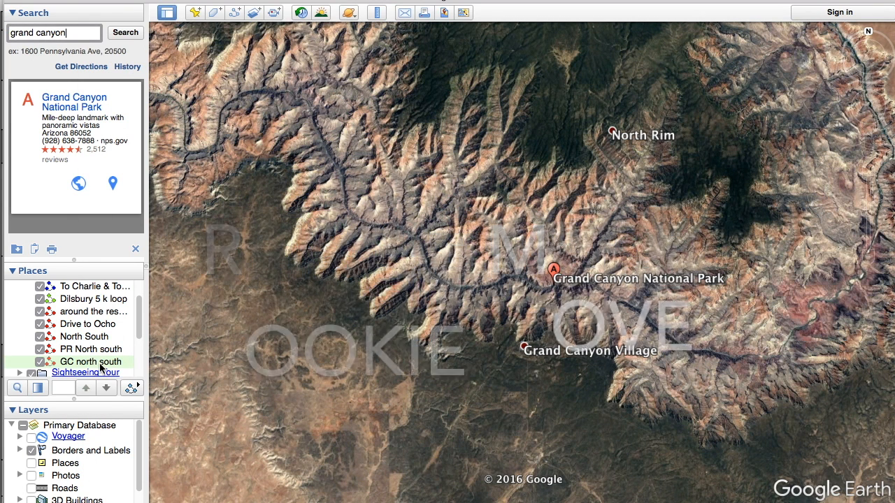
- Edit the GC north south path, drawing it straight across the canyon from west of North Rim to just south of Grand Canyon Village, and save it
{"action": "right_click", "coordinate": [100, 365]}
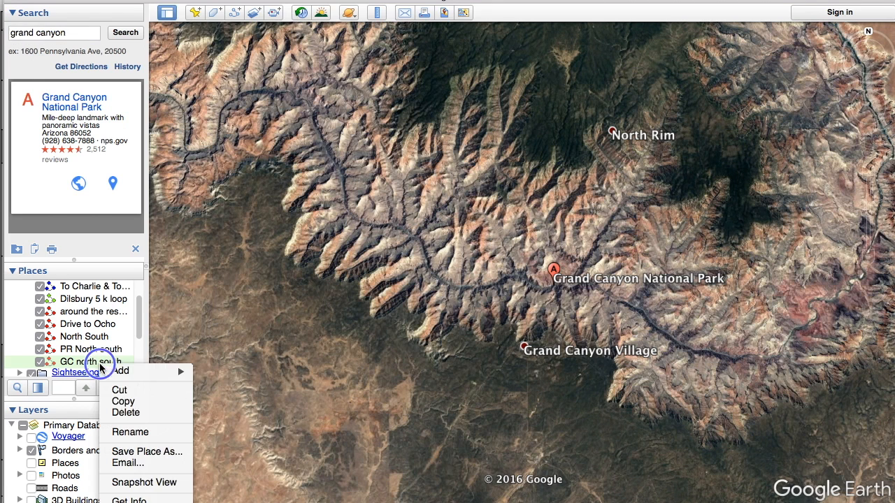
{"action": "left_click", "coordinate": [140, 501]}
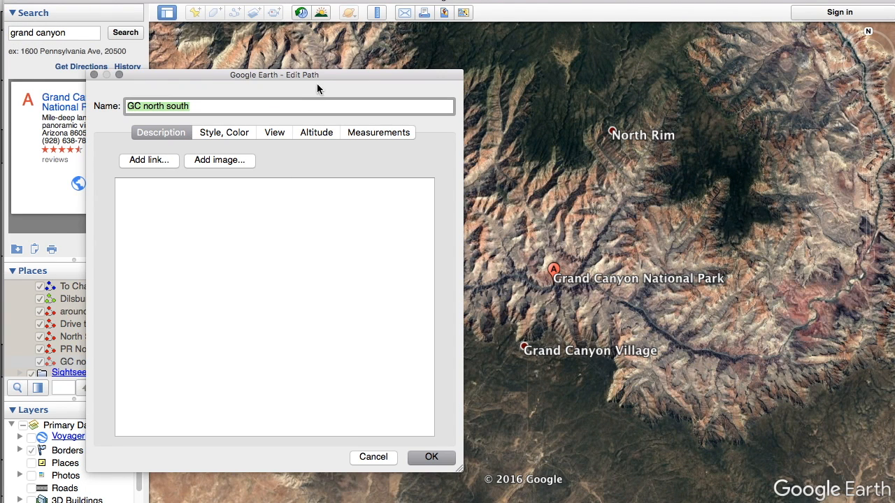
{"action": "left_click_drag", "start_coordinate": [321, 75], "coordinate": [281, 392]}
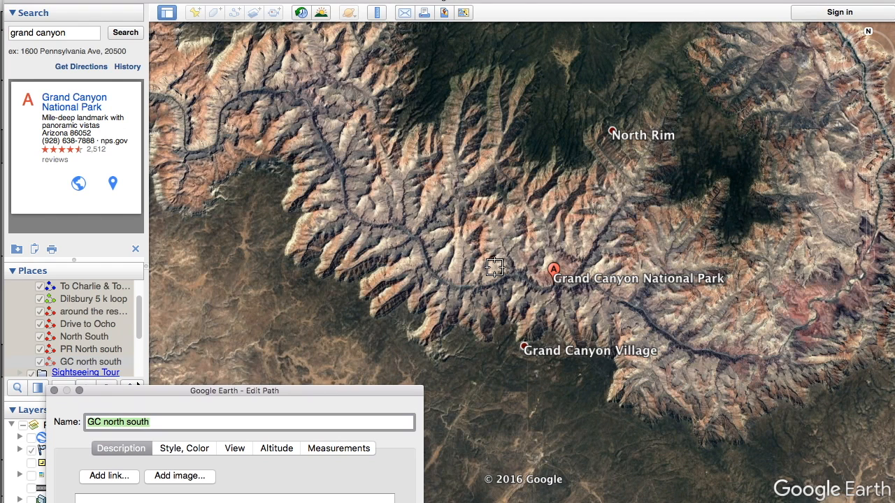
{"action": "left_click", "coordinate": [559, 136]}
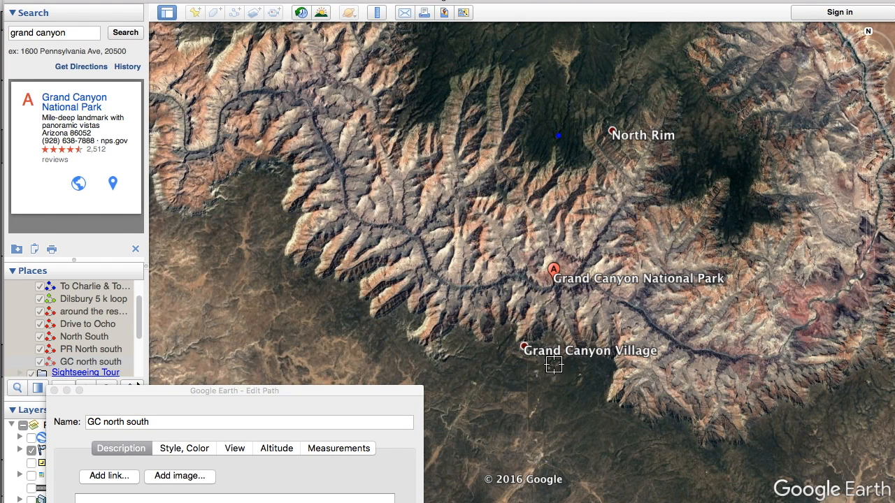
{"action": "left_click", "coordinate": [554, 389]}
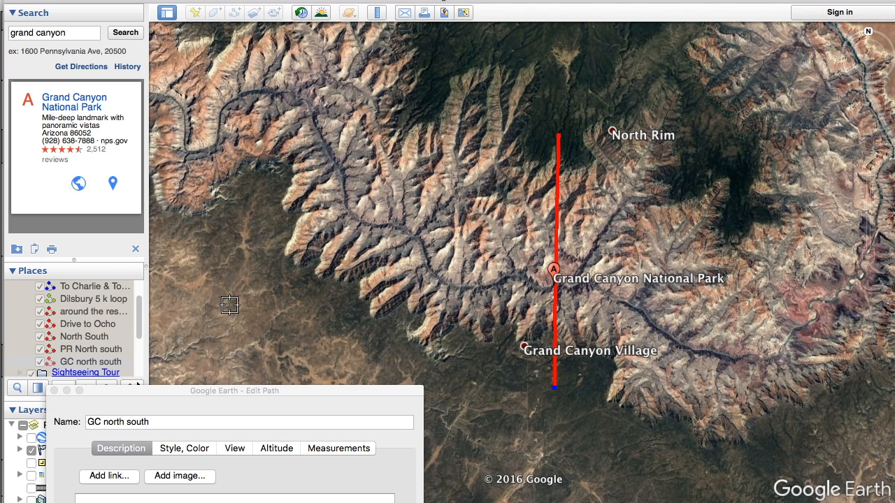
{"action": "left_click_drag", "start_coordinate": [238, 392], "coordinate": [222, 81]}
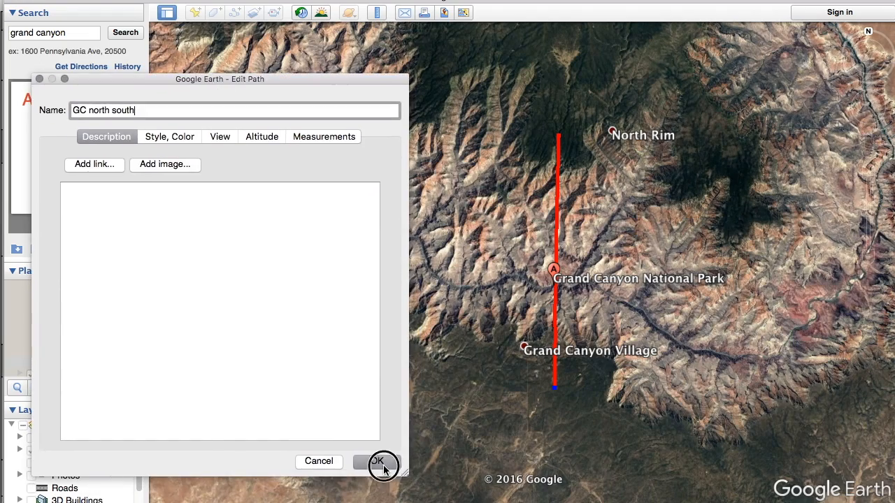
{"action": "left_click", "coordinate": [383, 464]}
- Show the elevation profile of the GC north south path and examine the terrain up close along the line from the north rim to its southern end
{"action": "left_click", "coordinate": [161, 0]}
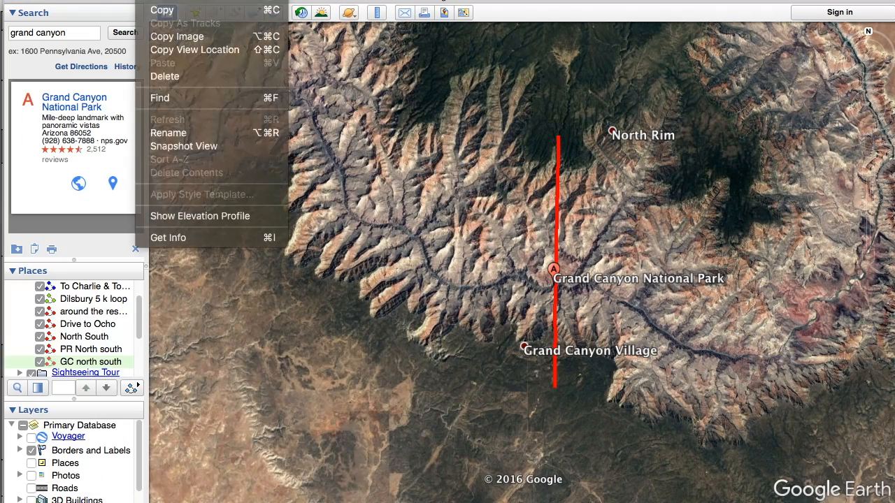
{"action": "left_click", "coordinate": [197, 218]}
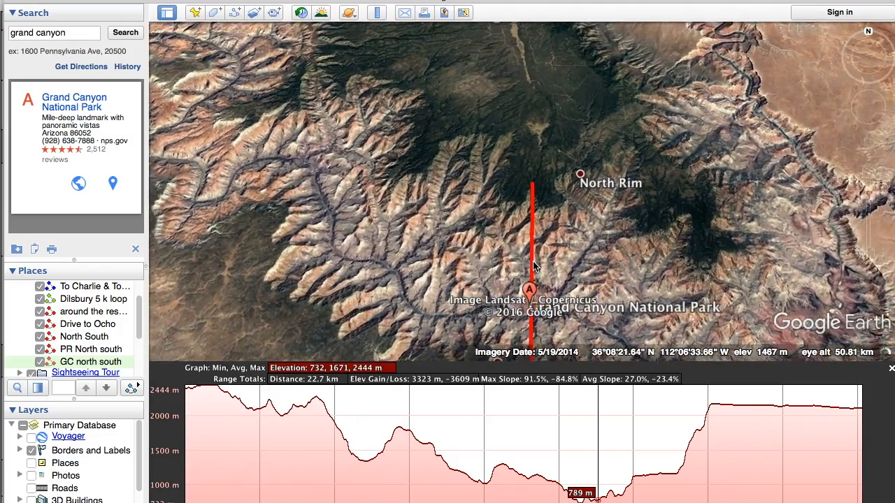
{"action": "scroll", "coordinate": [534, 266], "scroll_direction": "up", "scroll_amount": 6}
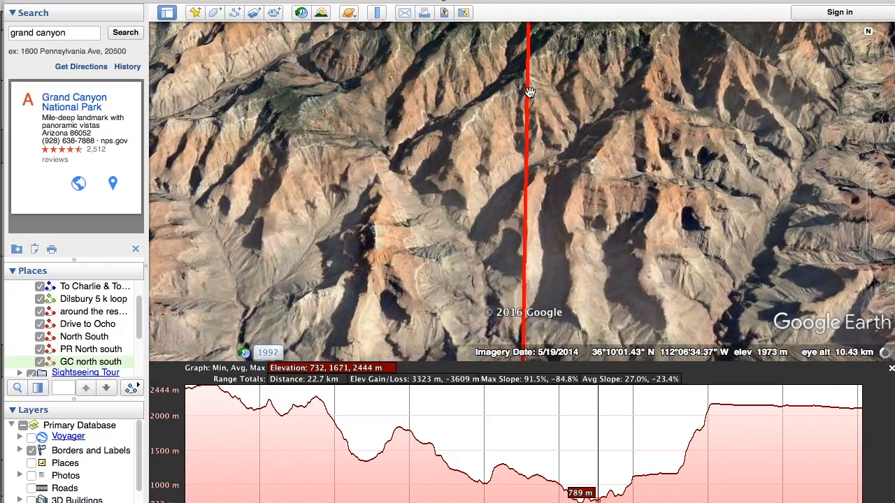
{"action": "left_click_drag", "start_coordinate": [529, 92], "coordinate": [525, 288]}
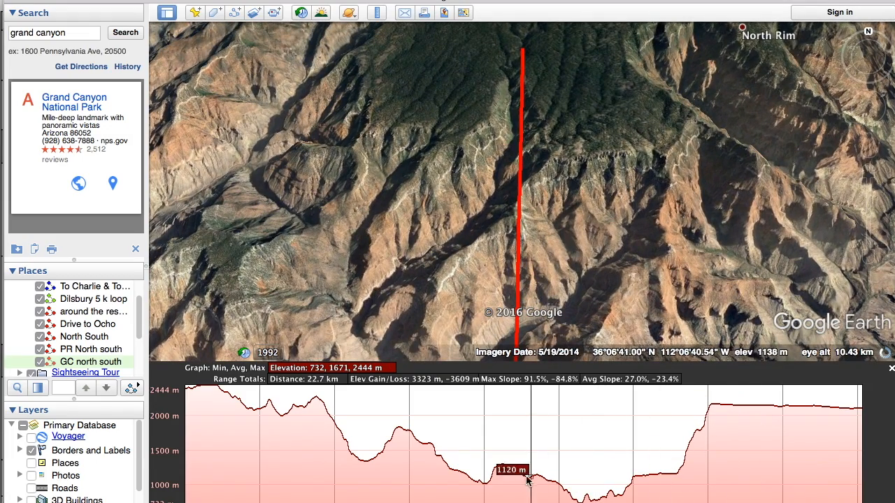
{"action": "left_click_drag", "start_coordinate": [555, 290], "coordinate": [548, 91]}
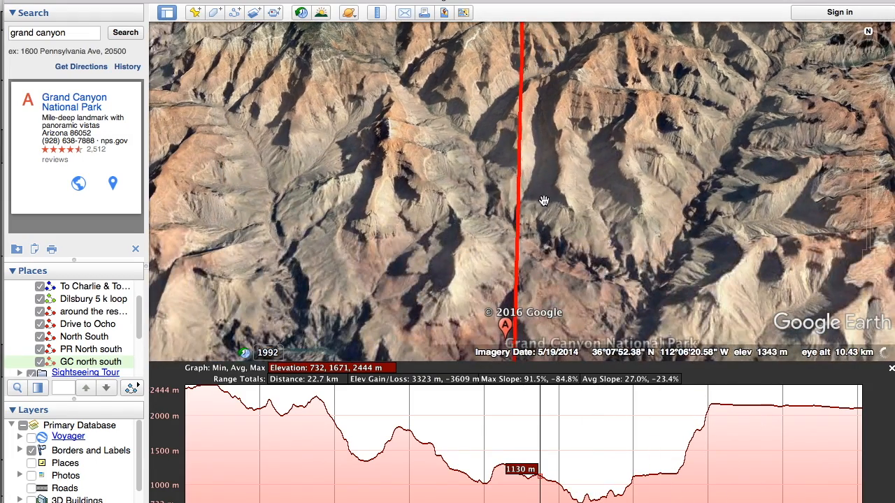
{"action": "left_click_drag", "start_coordinate": [544, 201], "coordinate": [536, 135]}
{"action": "left_click_drag", "start_coordinate": [544, 262], "coordinate": [544, 133]}
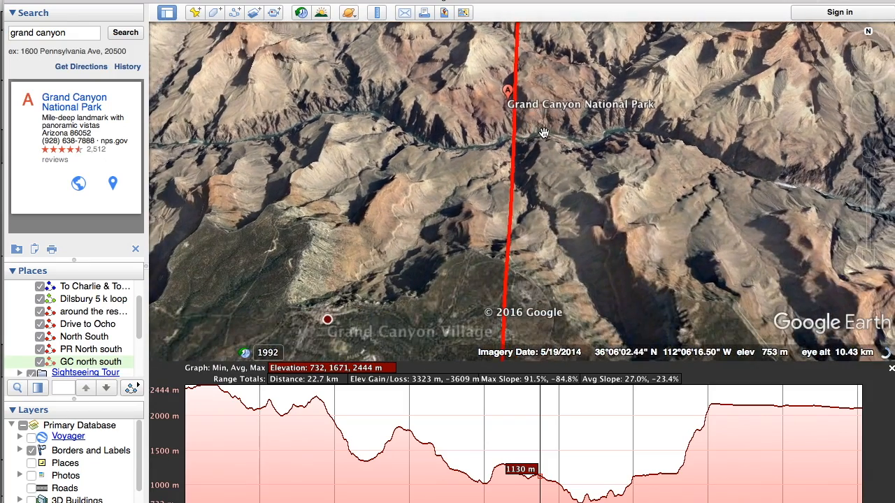
{"action": "left_click_drag", "start_coordinate": [536, 259], "coordinate": [529, 191]}
{"action": "left_click_drag", "start_coordinate": [533, 236], "coordinate": [536, 189]}
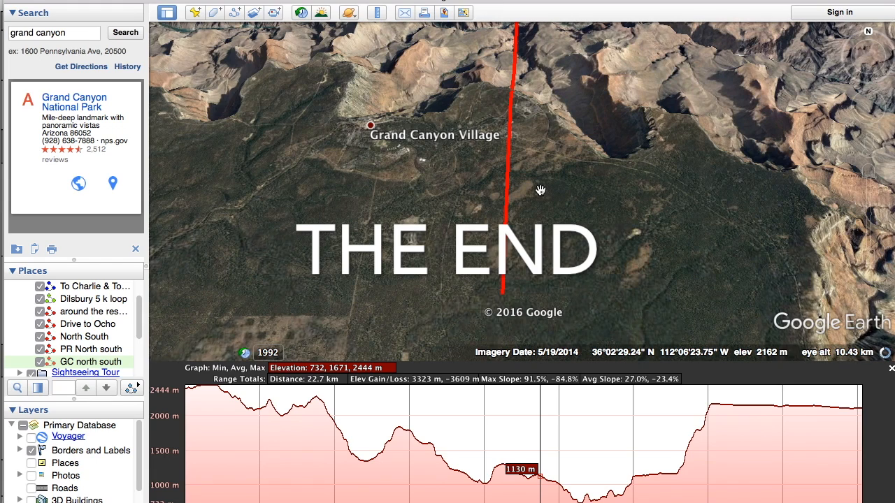